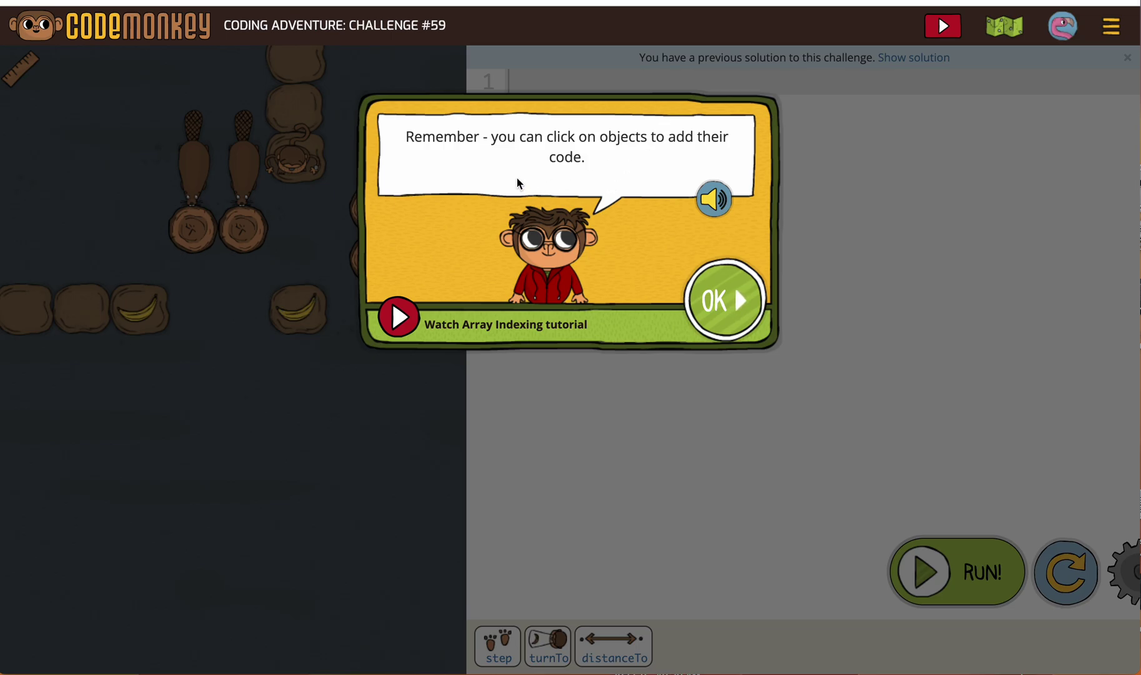
- Dismiss the tip, write beavers[0].step 8, and start a beavers[1].step line
click(719, 319)
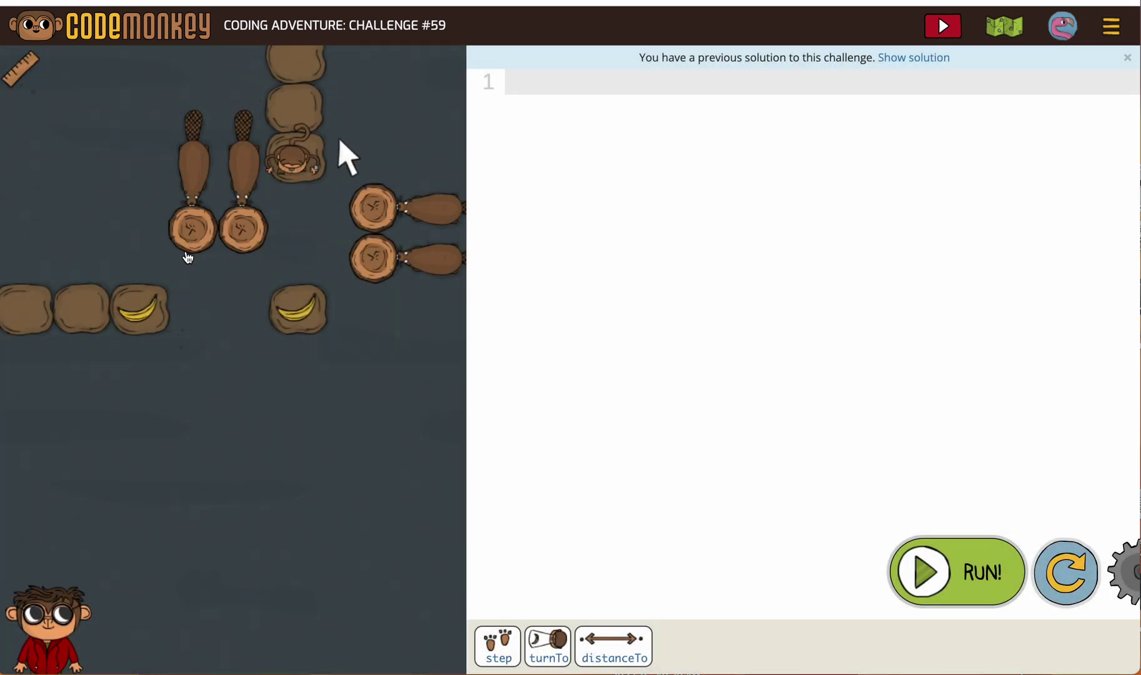
click(442, 220)
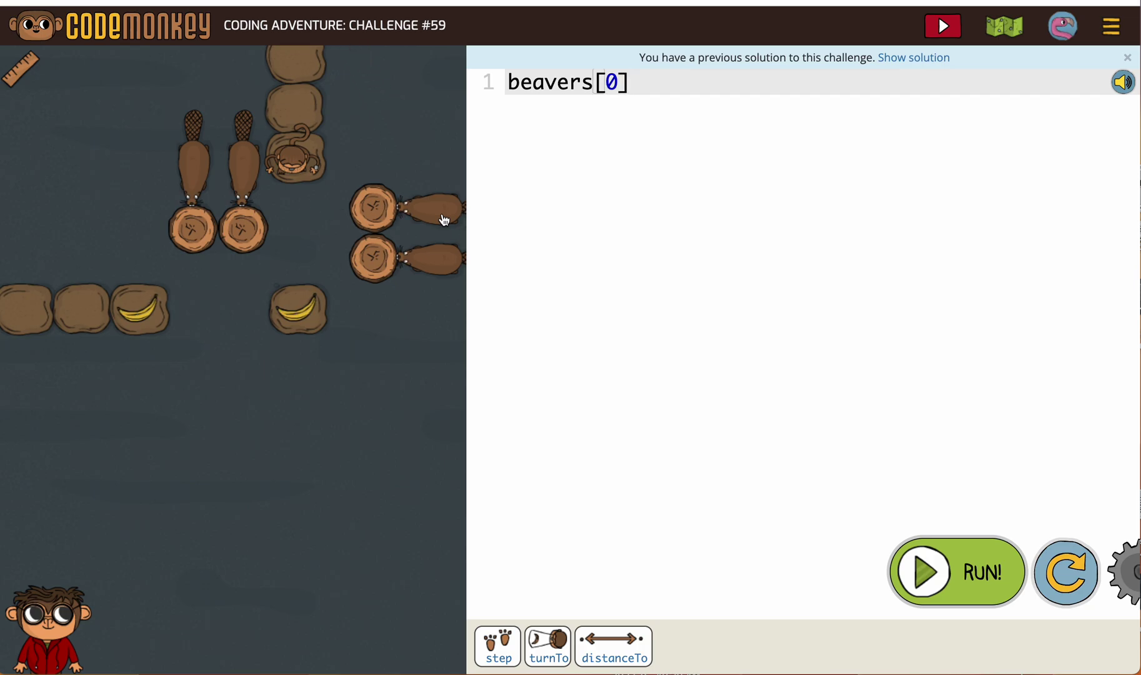
mouse_move(19, 69)
mouse_down()
mouse_move(322, 203)
mouse_move(414, 218)
mouse_move(297, 216)
mouse_up()
click(498, 645)
text(8)
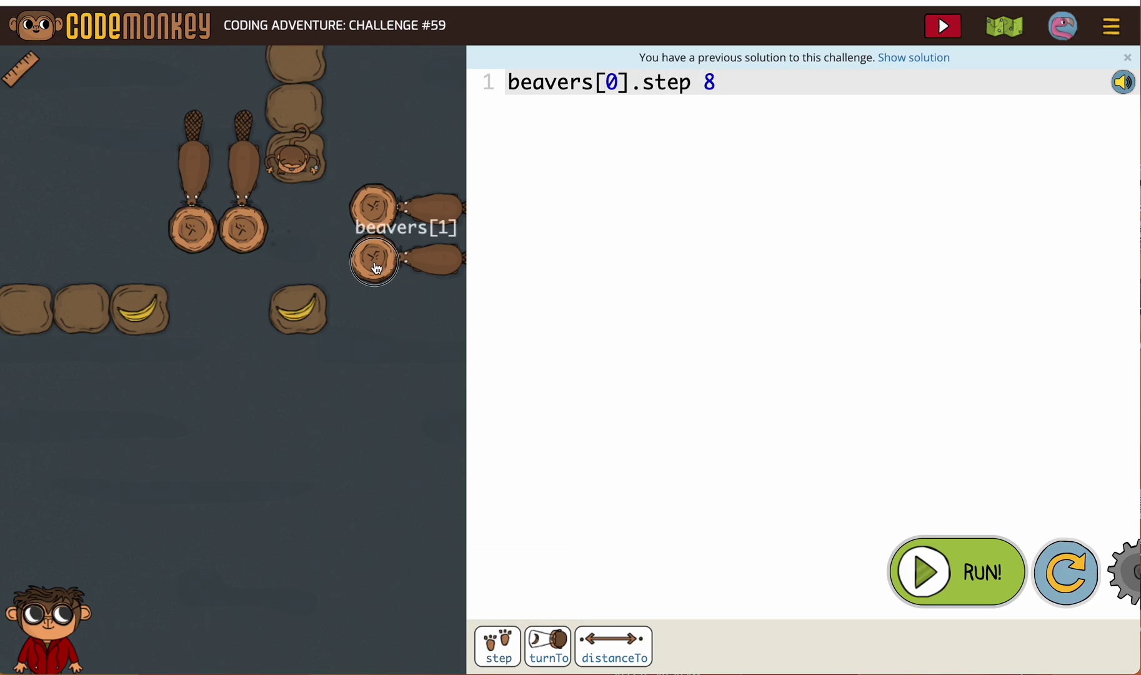
click(375, 258)
click(504, 658)
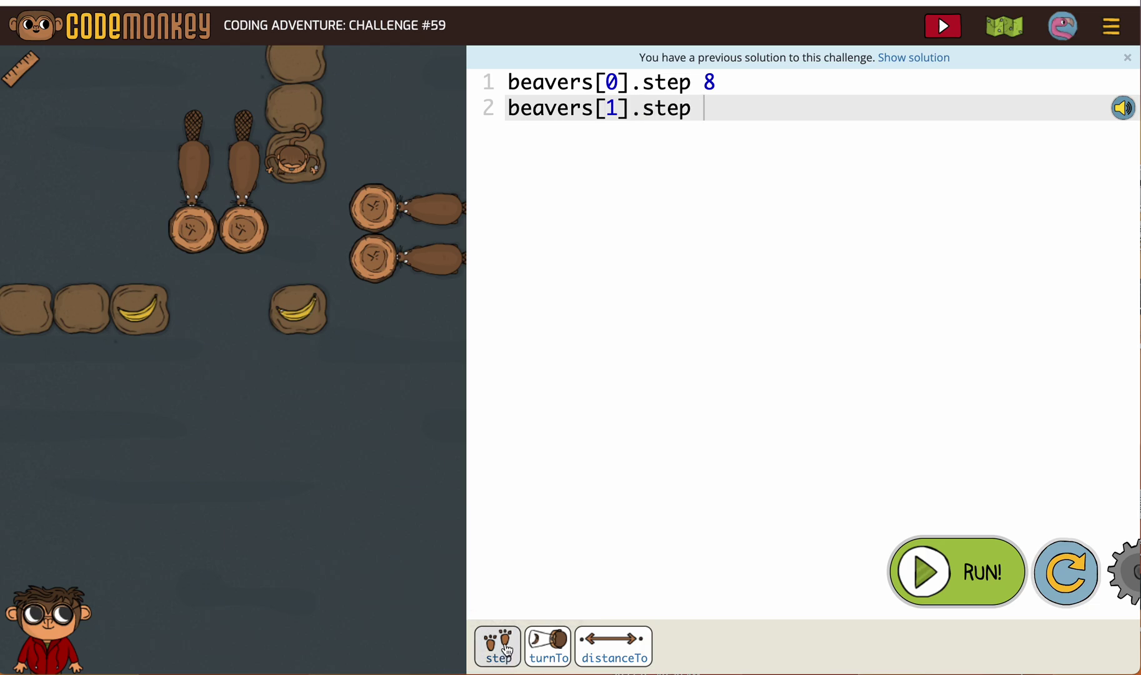
text(8)
- Run the beaver code, reset after the failure, and delete line 2's 8
click(957, 571)
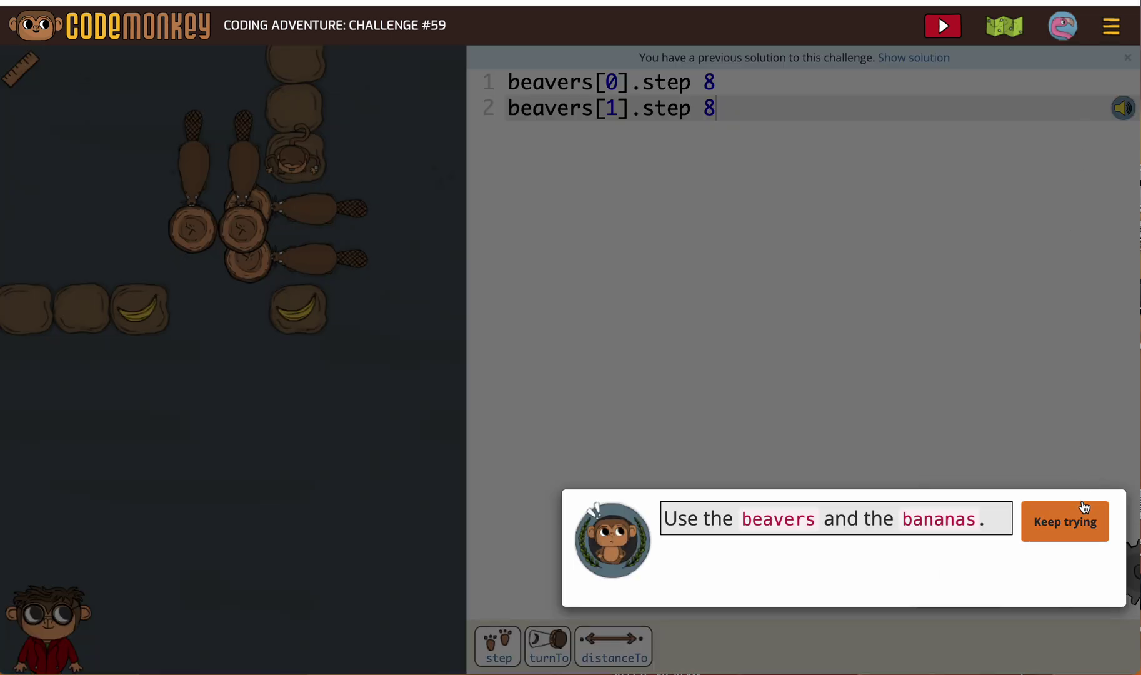
click(1064, 521)
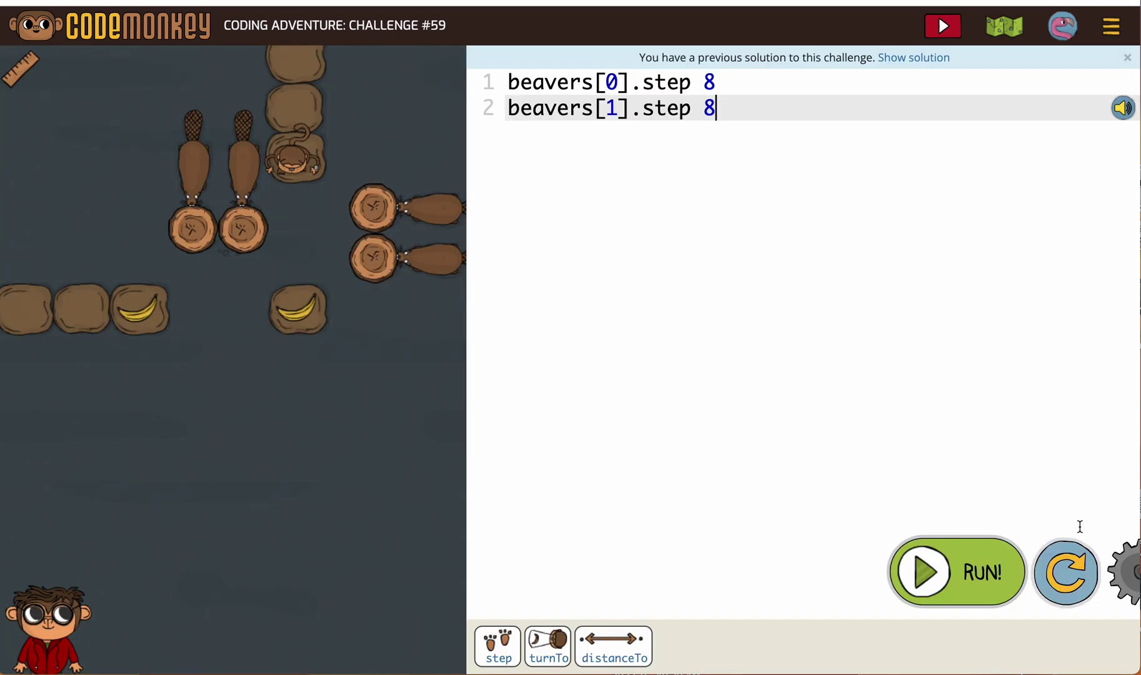
click(713, 83)
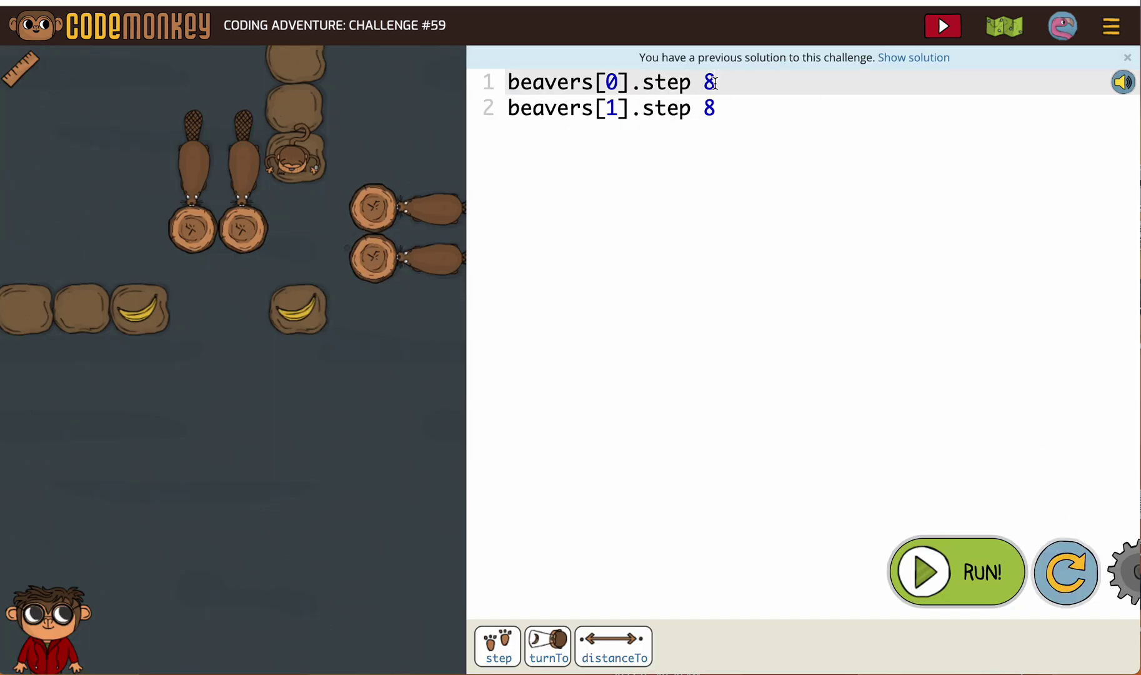
text(6)
click(712, 113)
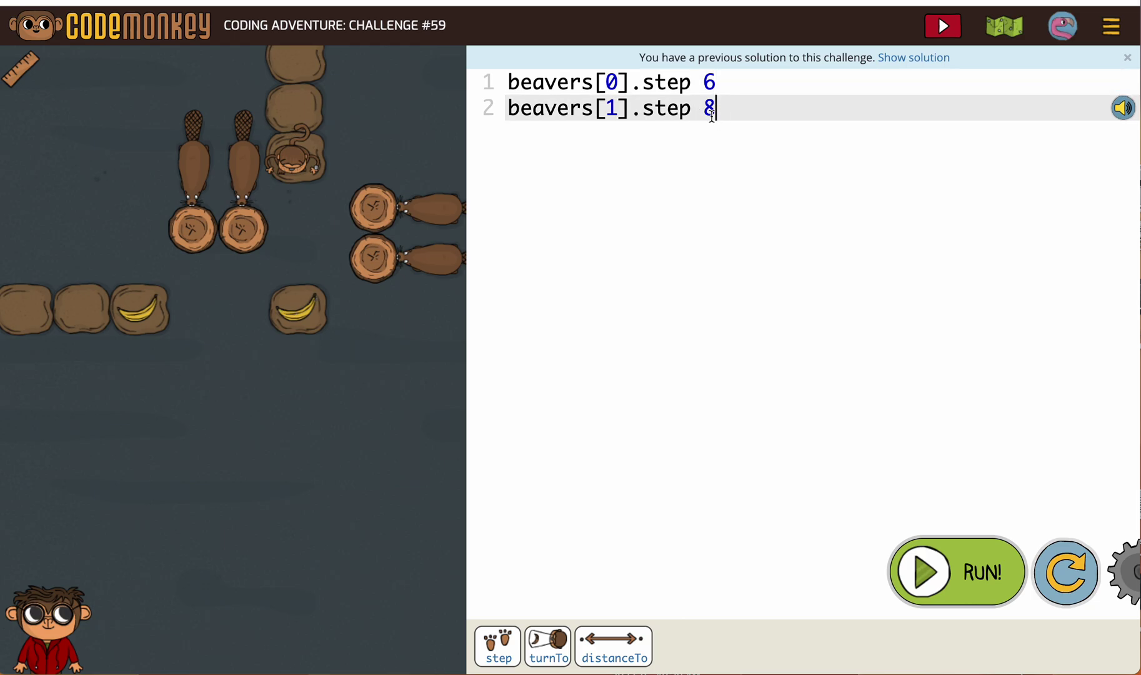
key(BackSpace)
text(6)
- Measure the log gap, set both beaver steps to 5, and start line 3
mouse_move(19, 67)
mouse_down()
mouse_move(376, 212)
mouse_move(299, 214)
mouse_up()
double_click(718, 108)
key(BackSpace)
text(5)
click(717, 82)
text(5)
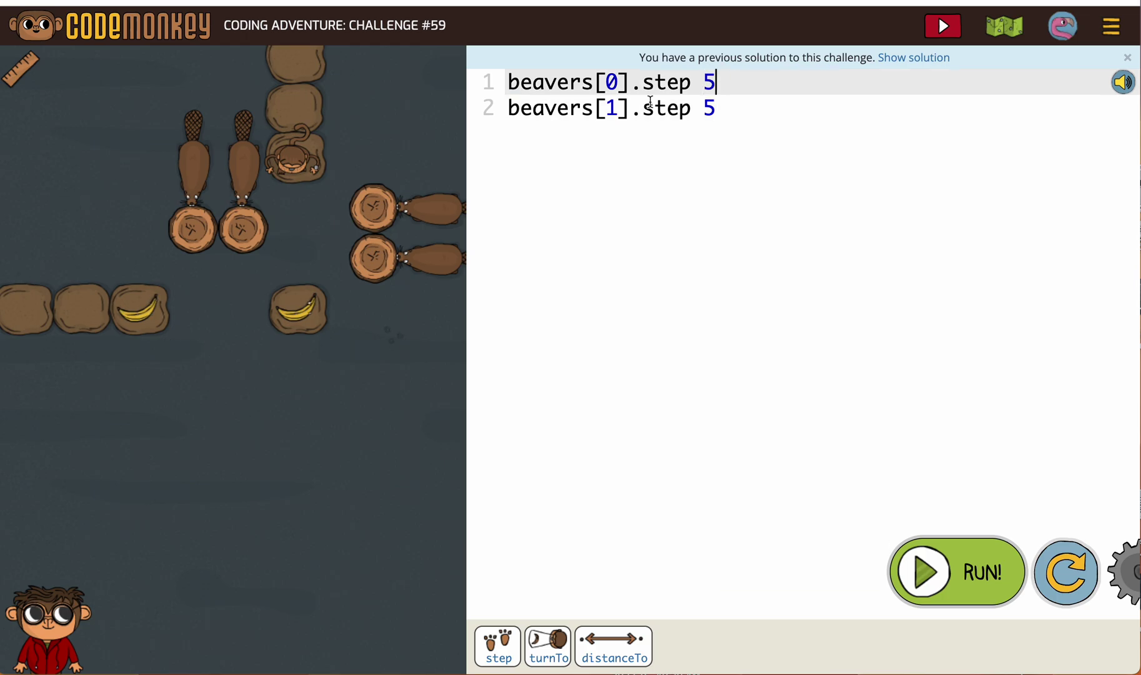
click(756, 107)
key(Return)
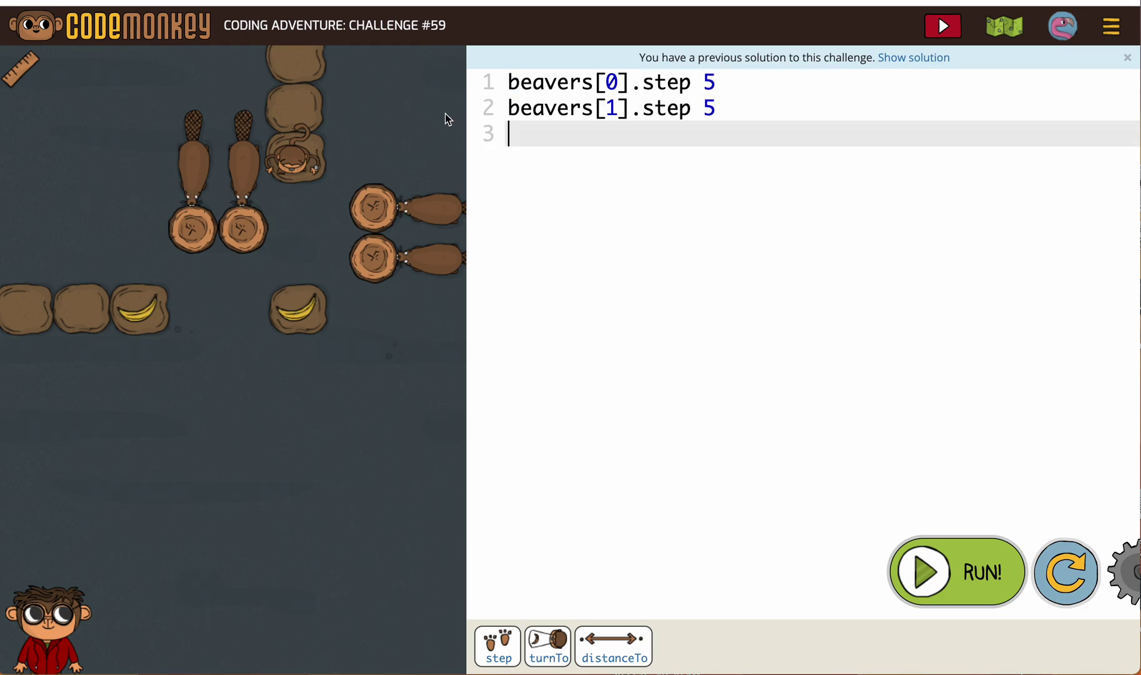
- Write step distanceTo bananas[0] for the monkey on line 3
click(292, 164)
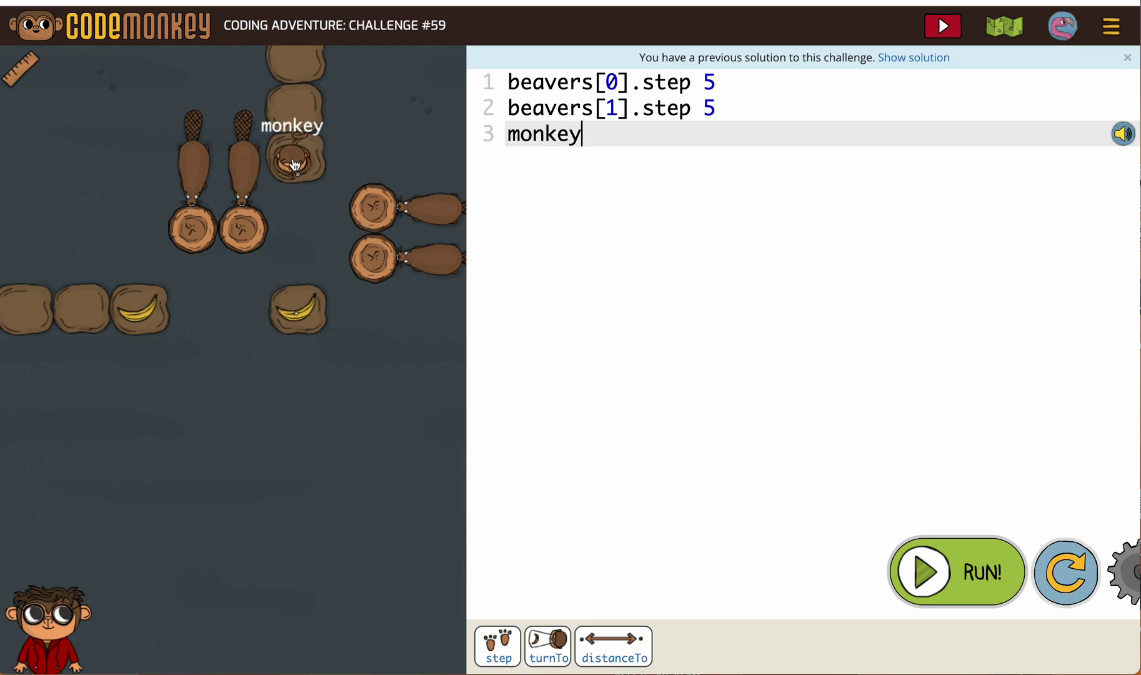
key(BackSpace)
key(BackSpace)
key(BackSpace)
key(BackSpace)
key(BackSpace)
key(BackSpace)
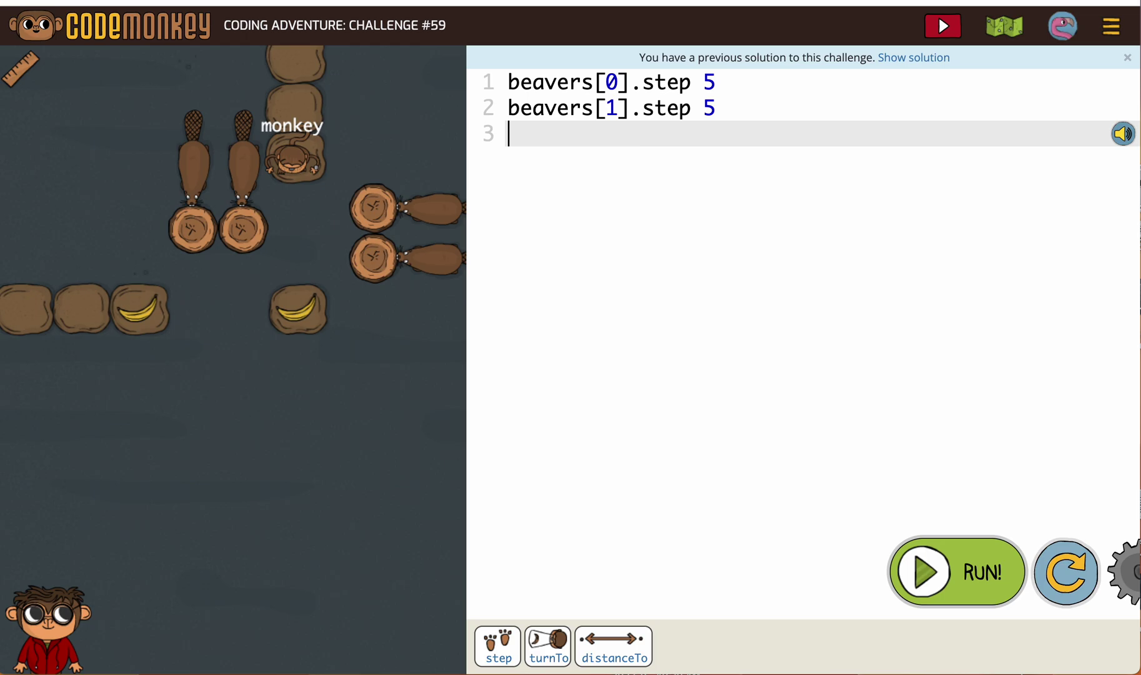
click(498, 645)
click(593, 645)
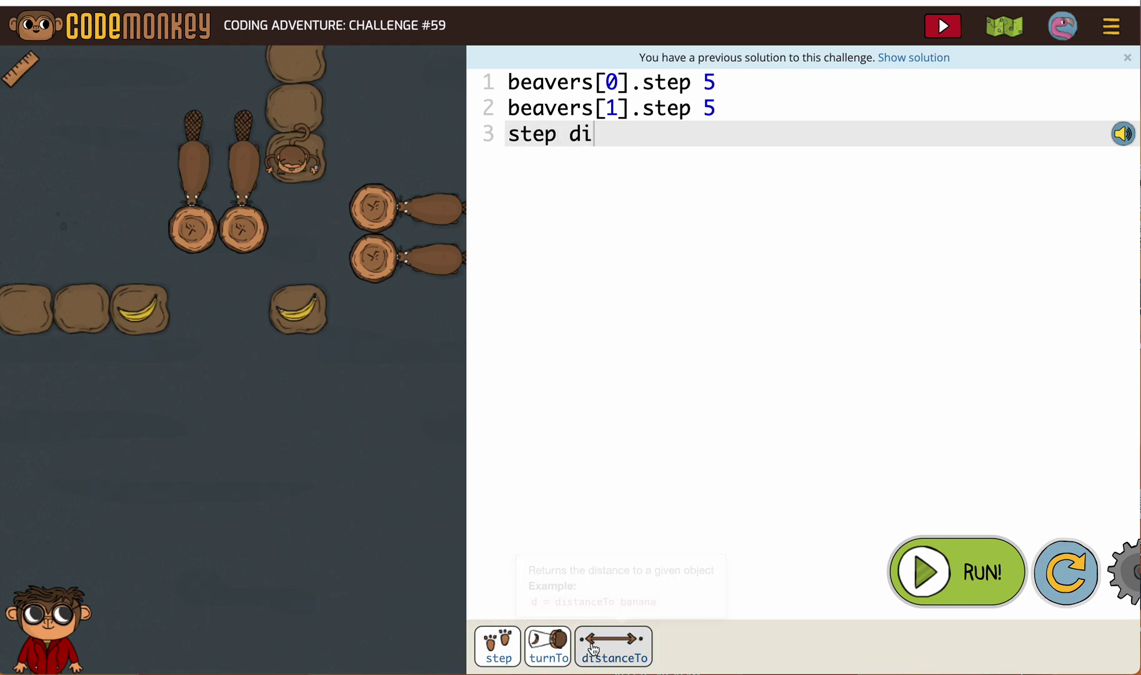
click(301, 311)
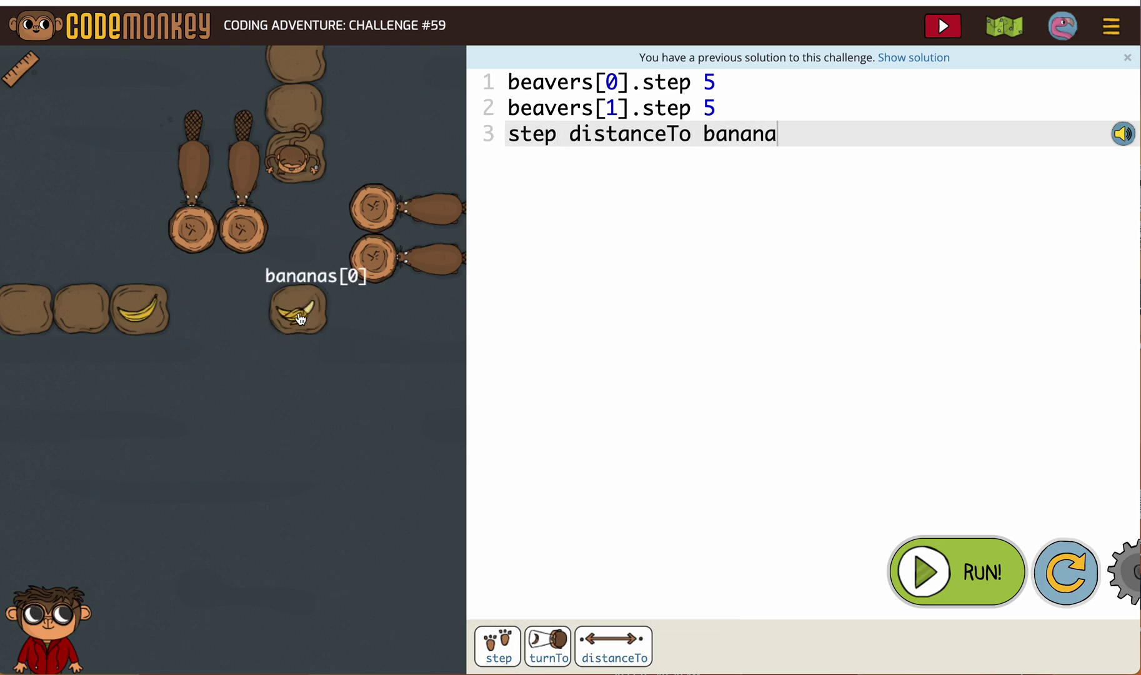
- Add beavers[2].step 5 and beavers[3].step 5 on lines 4 and 5
click(236, 233)
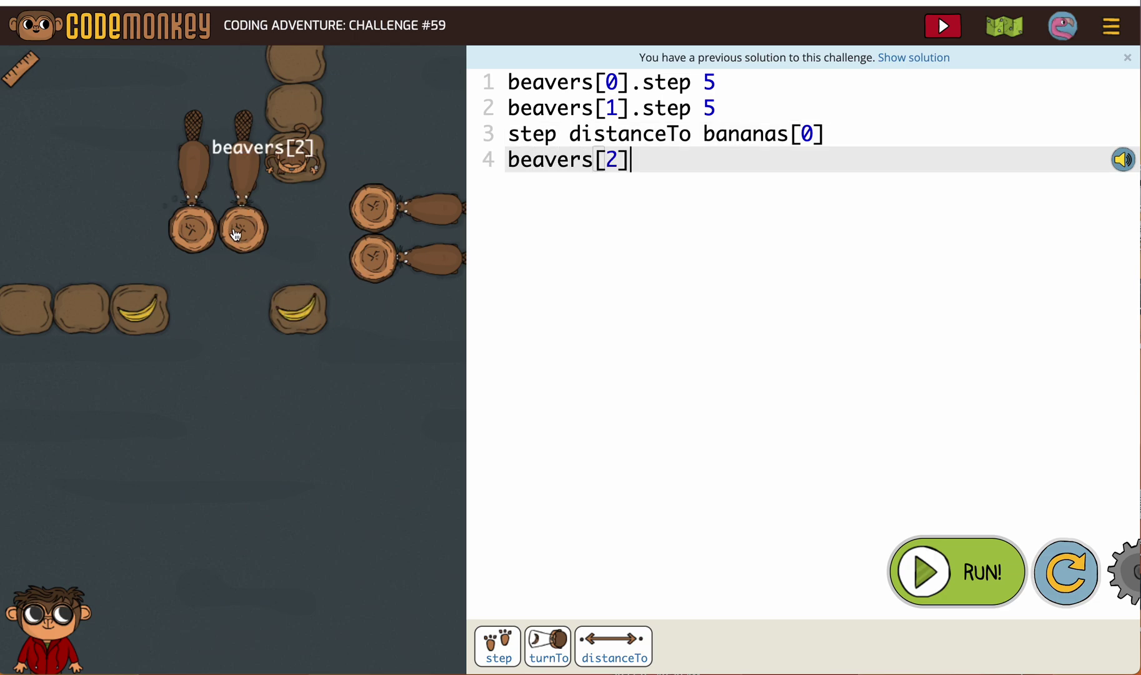
click(497, 645)
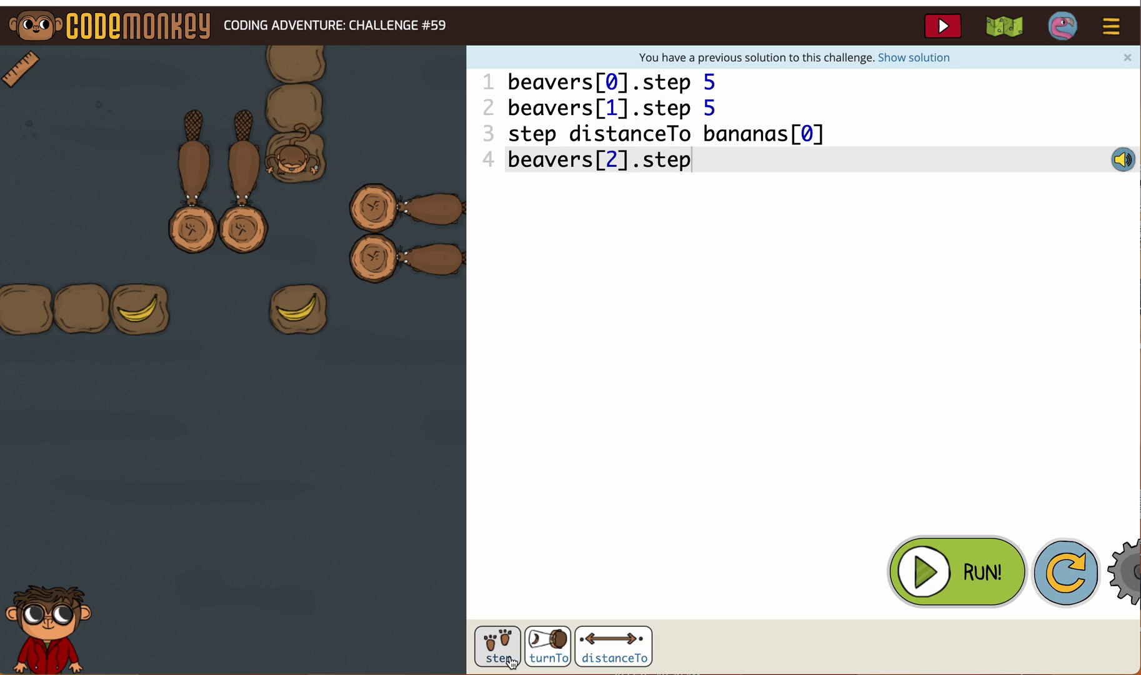
text( 5)
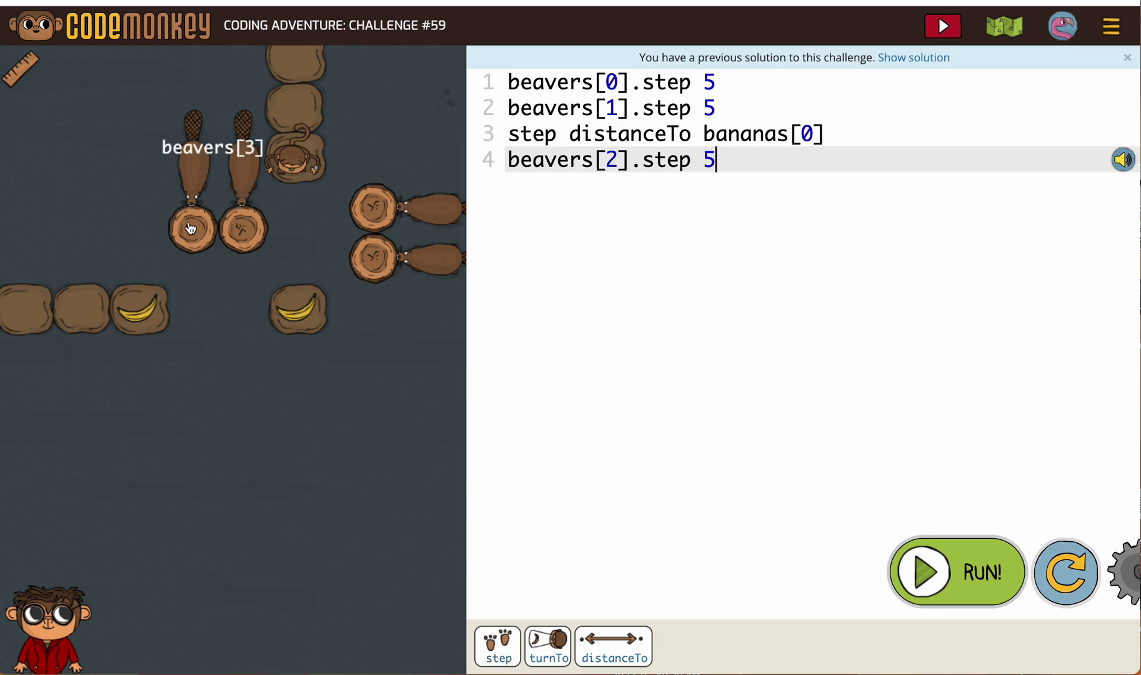
click(190, 231)
click(498, 646)
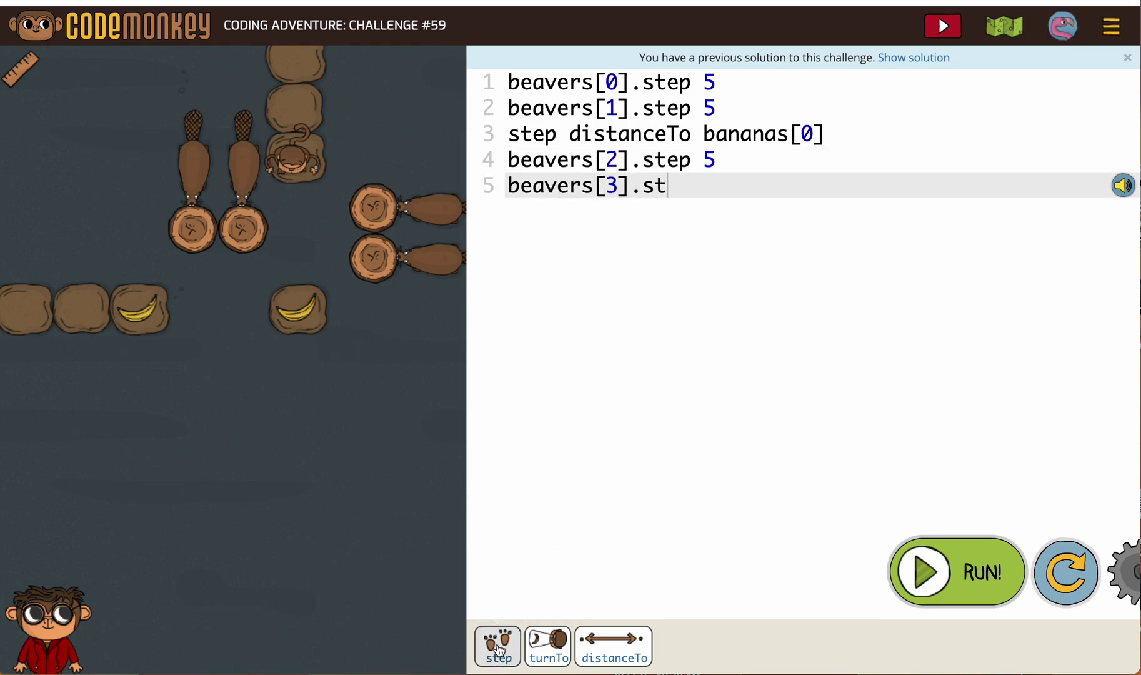
text(ep 5)
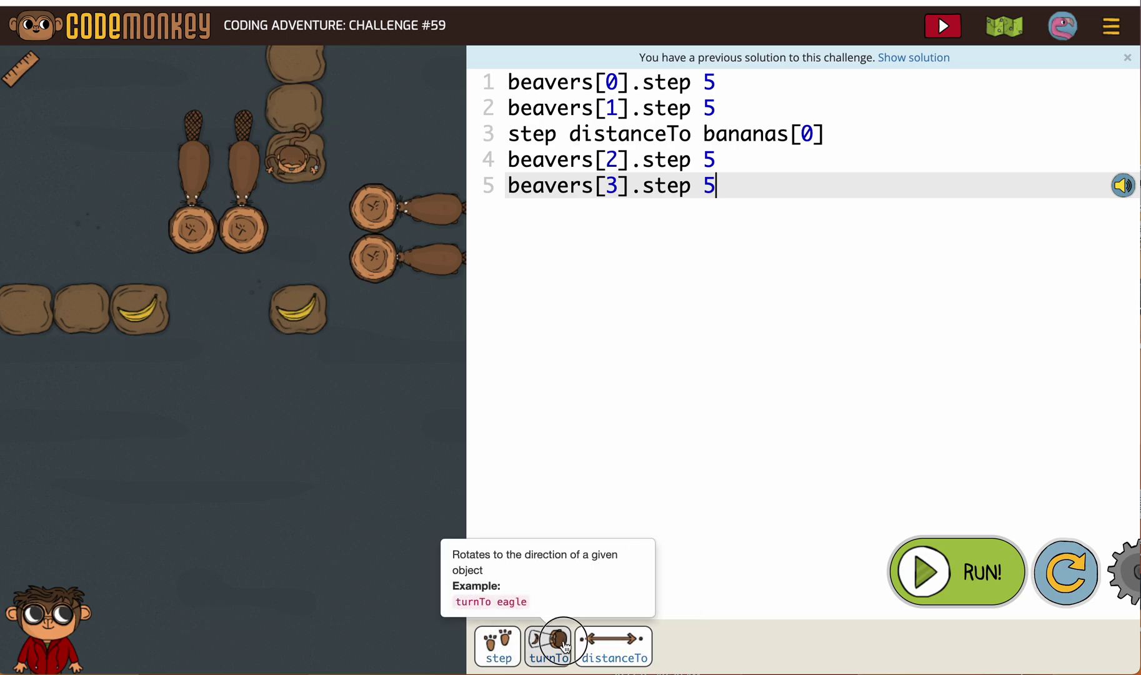
- Write turnTo bananas[1] on line 6 and step distanceTo bananas[1] on line 7
click(548, 645)
click(141, 317)
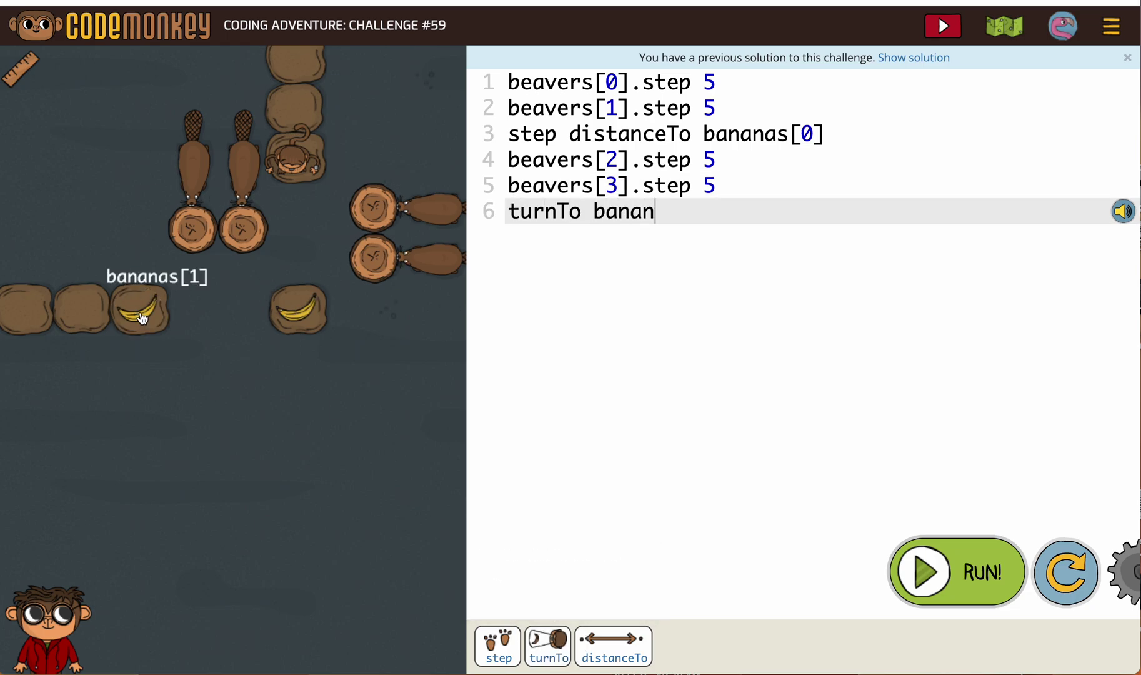
key(Return)
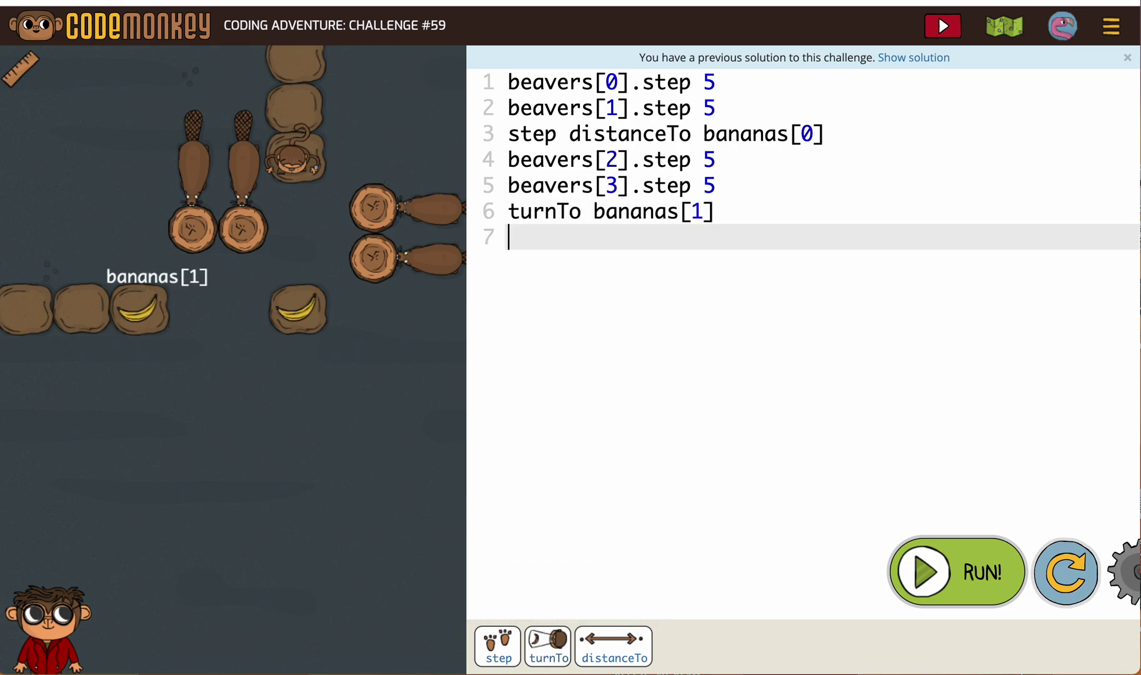
click(497, 646)
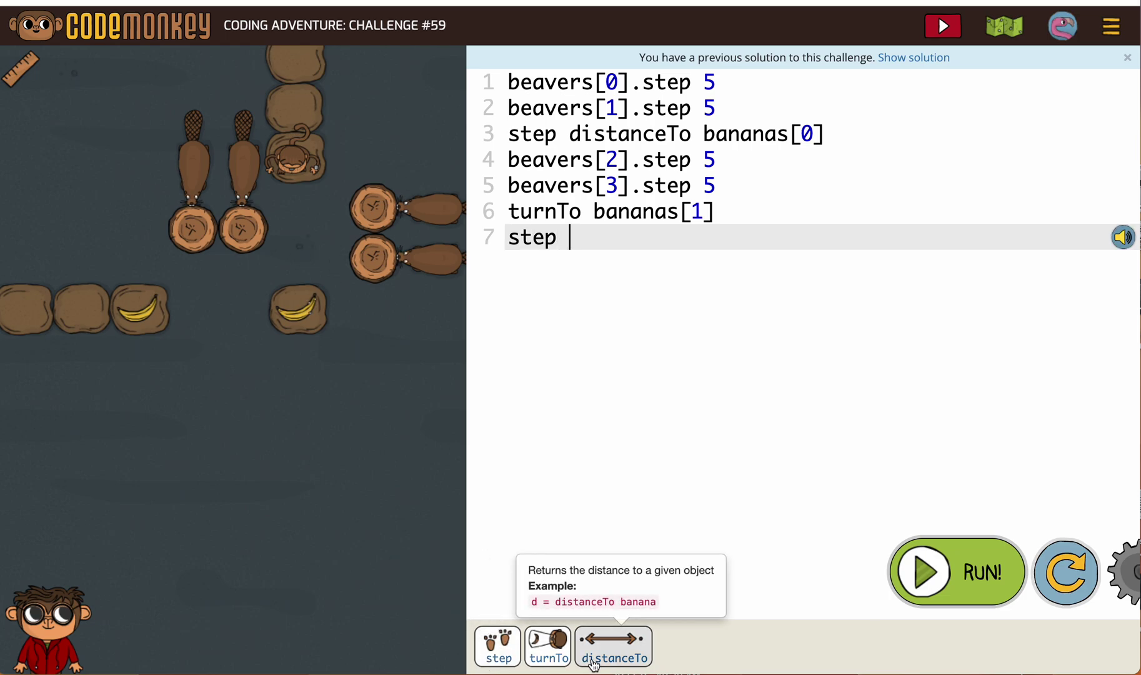
click(613, 645)
click(141, 314)
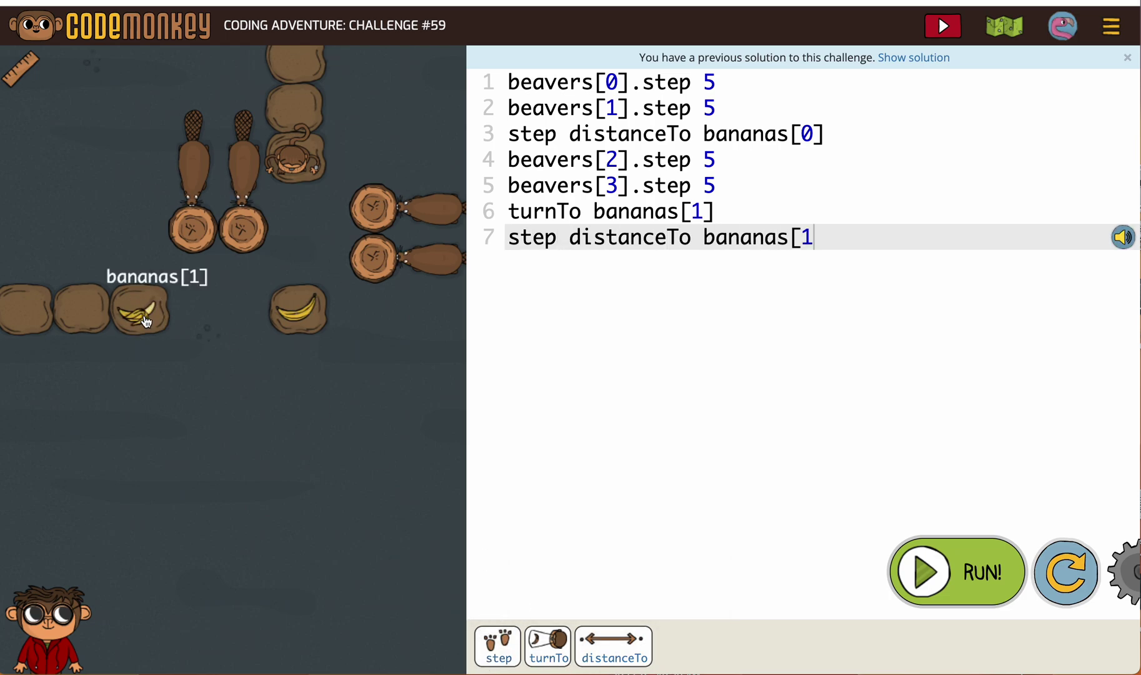